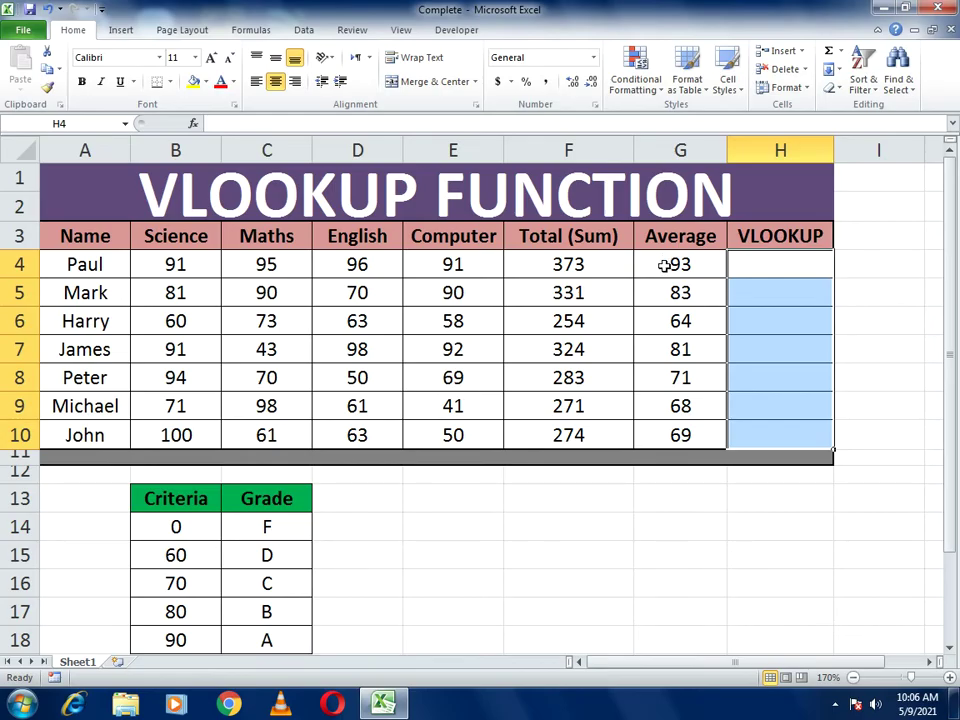
# In cell H4, begin the formula =VLOOKUP(G4, with the G4 average as lookup value
pyautogui.click(745, 269)
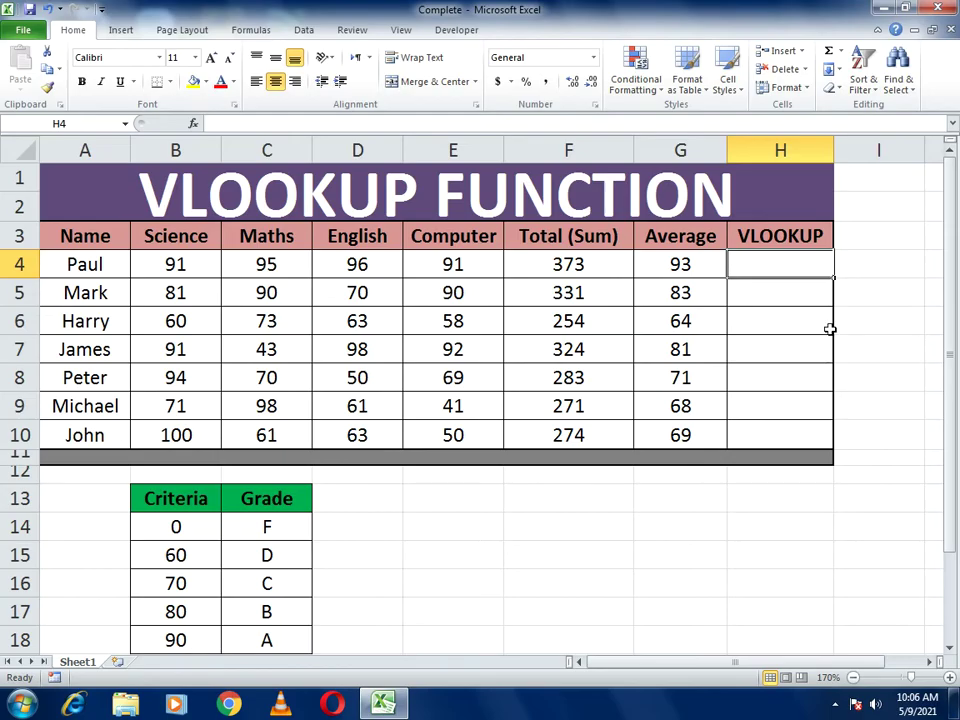
pyautogui.click(771, 285)
pyautogui.click(778, 266)
pyautogui.click(778, 284)
pyautogui.click(772, 273)
pyautogui.write('=')
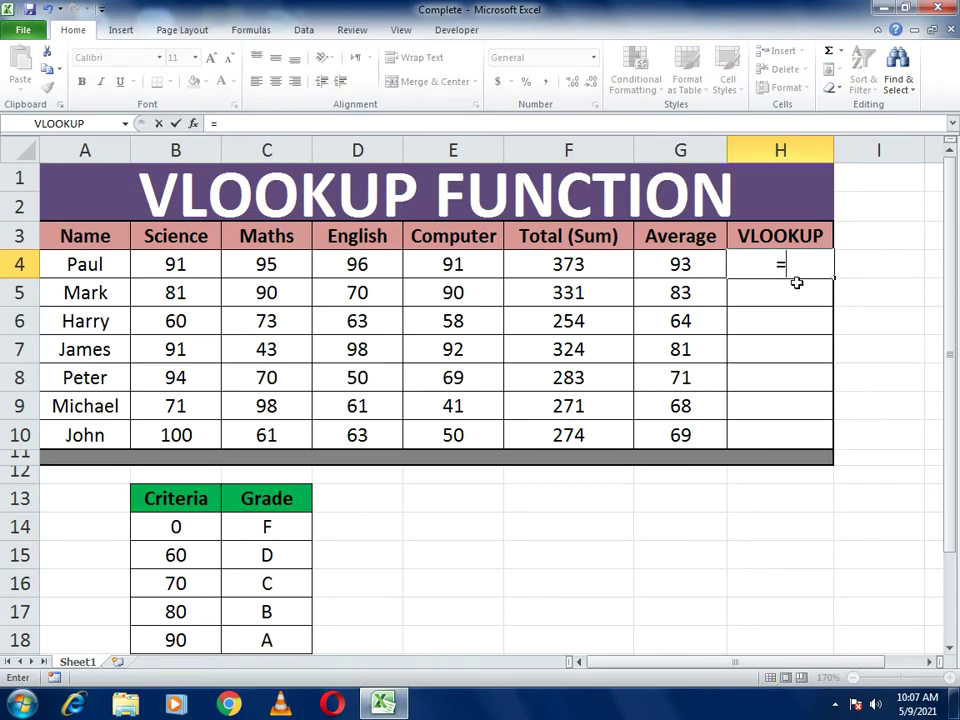
pyautogui.write('VLOOKUP(')
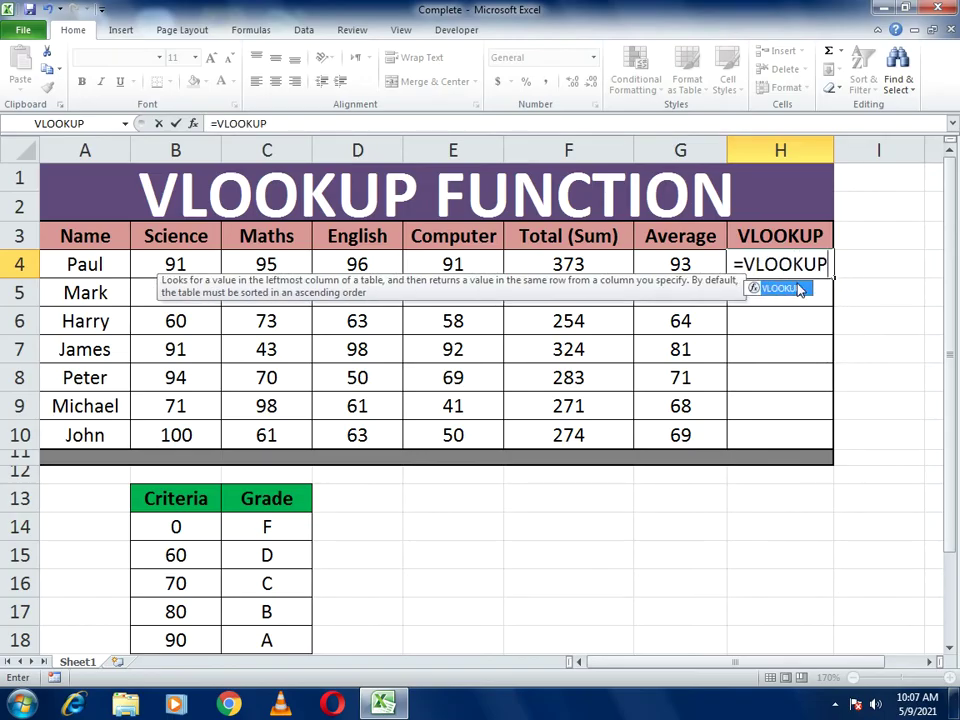
pyautogui.doubleClick(790, 289)
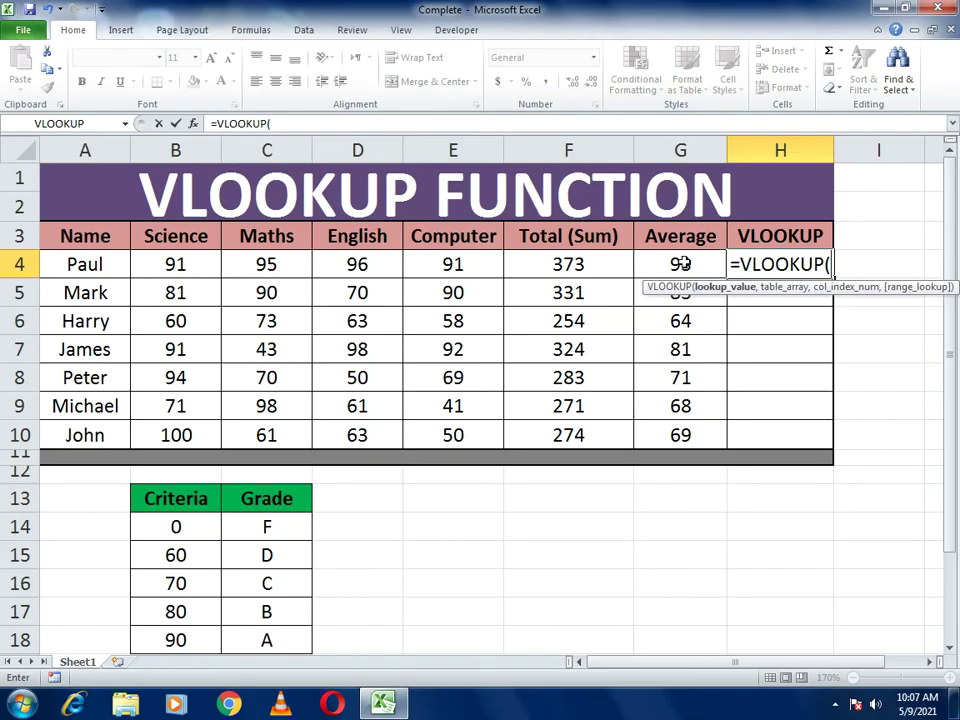
pyautogui.click(680, 263)
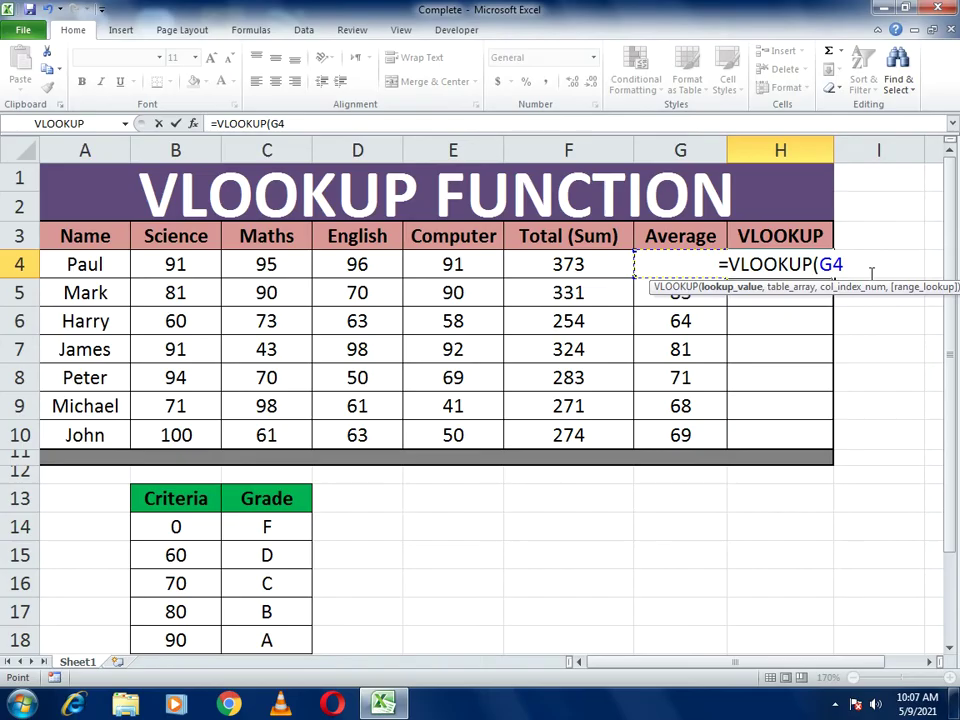
pyautogui.write(',')
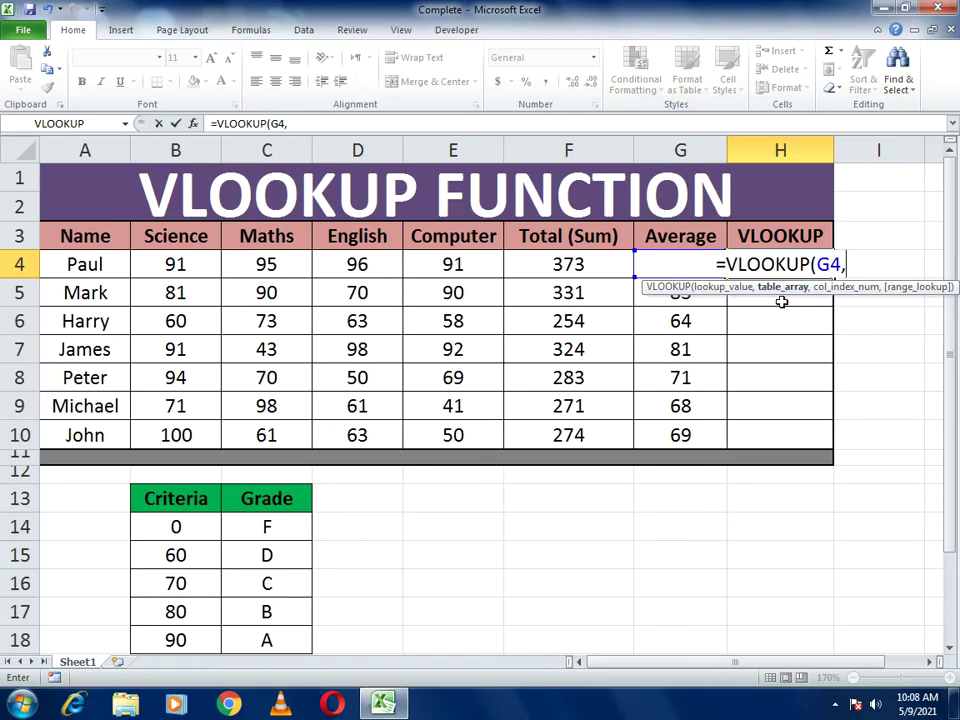
# Add lookup table B14:C18, column index 2 and TRUE approximate match, closing the formula
pyautogui.click(161, 529)
pyautogui.moveTo(161, 529); pyautogui.dragTo(264, 630)
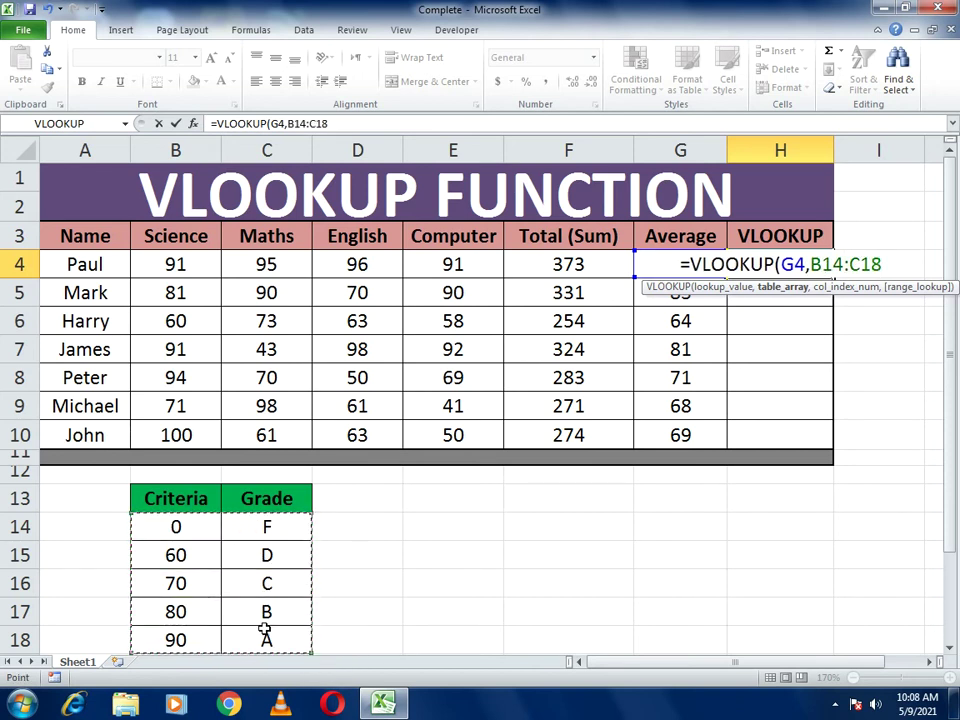
pyautogui.write(',')
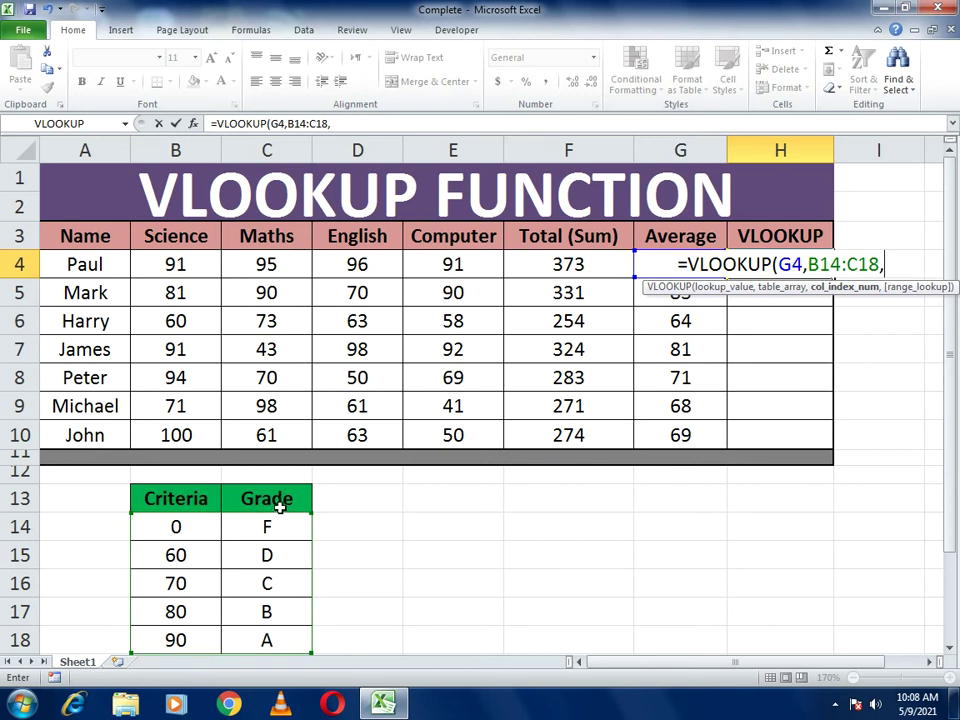
pyautogui.write('2')
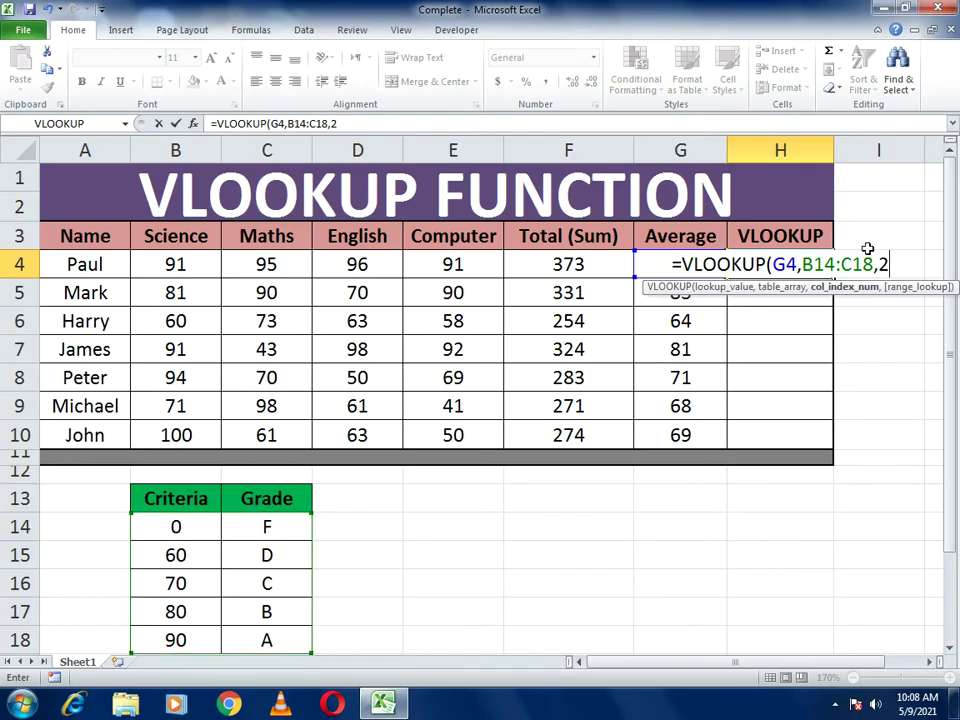
pyautogui.write(',')
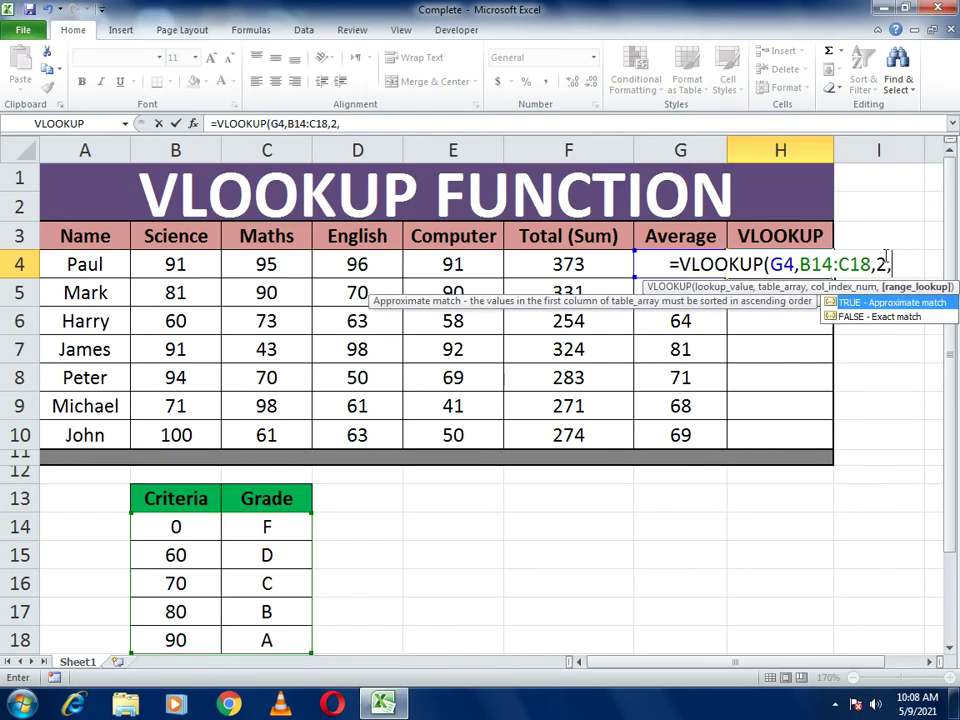
pyautogui.write('TRUE')
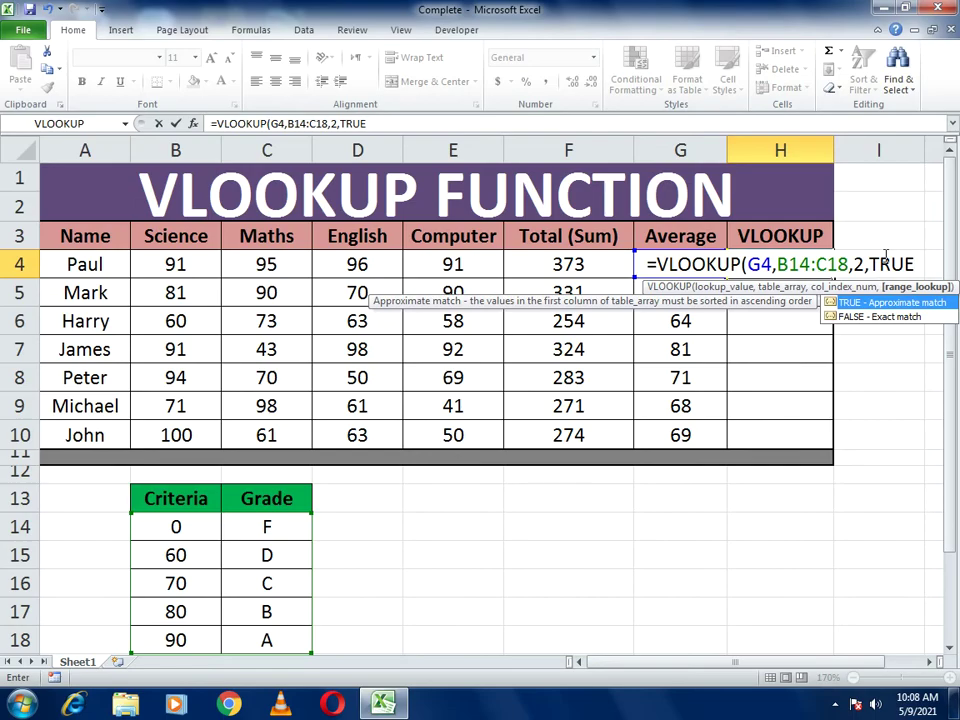
pyautogui.write(')')
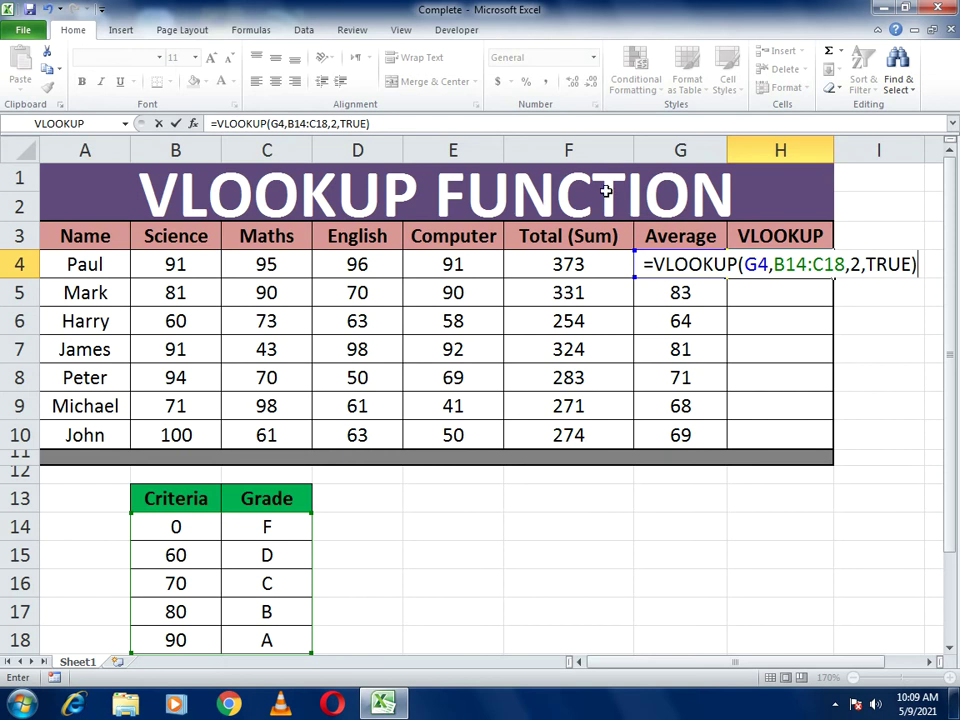
# Make the table range absolute as $B$14:$C$18 and enter the formula, so H4 shows grade A
pyautogui.click(290, 122)
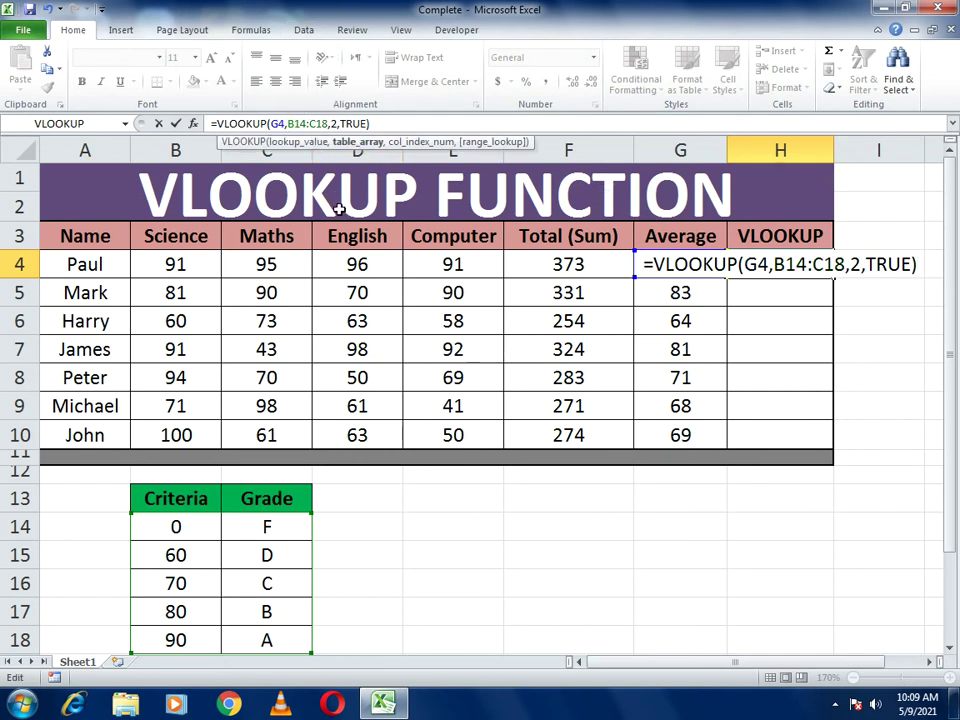
pyautogui.write('$')
pyautogui.click(299, 123)
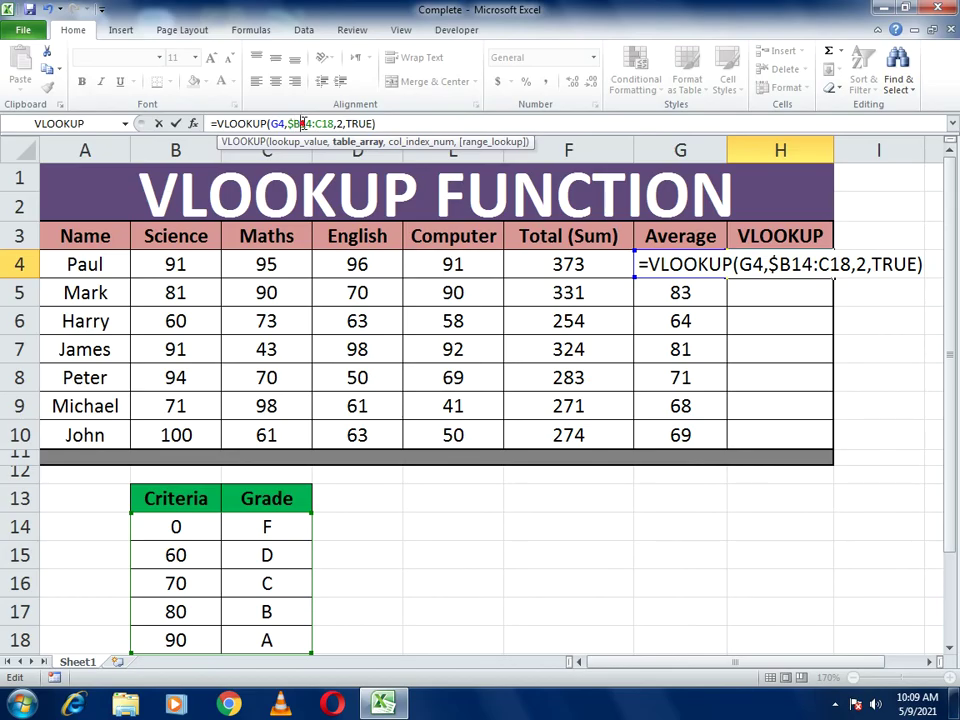
pyautogui.write('$')
pyautogui.click(322, 123)
pyautogui.write('$')
pyautogui.click(332, 123)
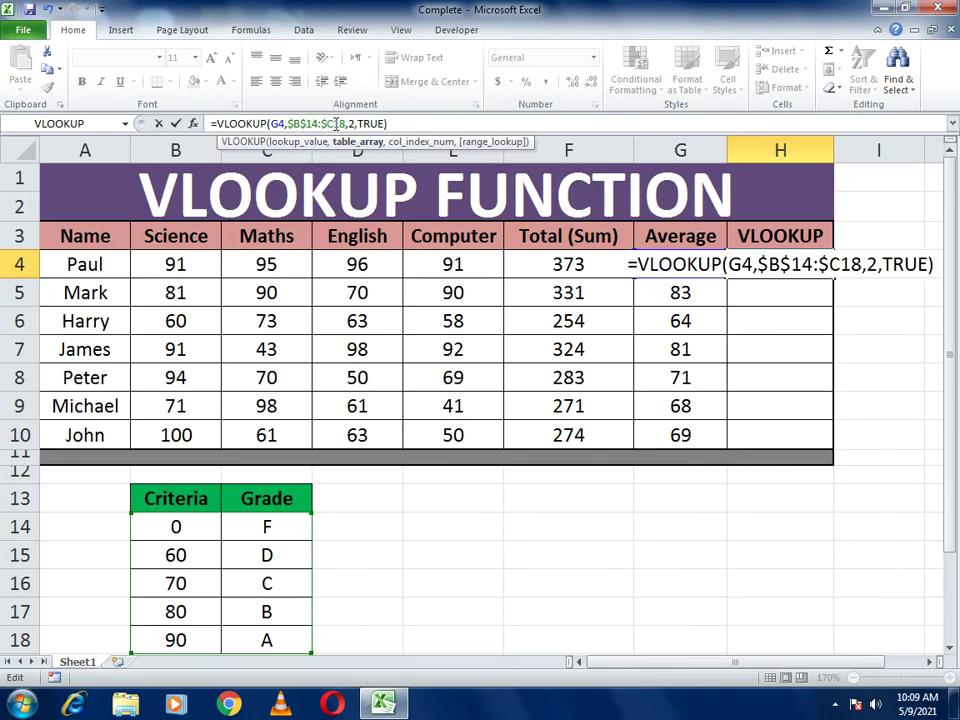
pyautogui.write('$')
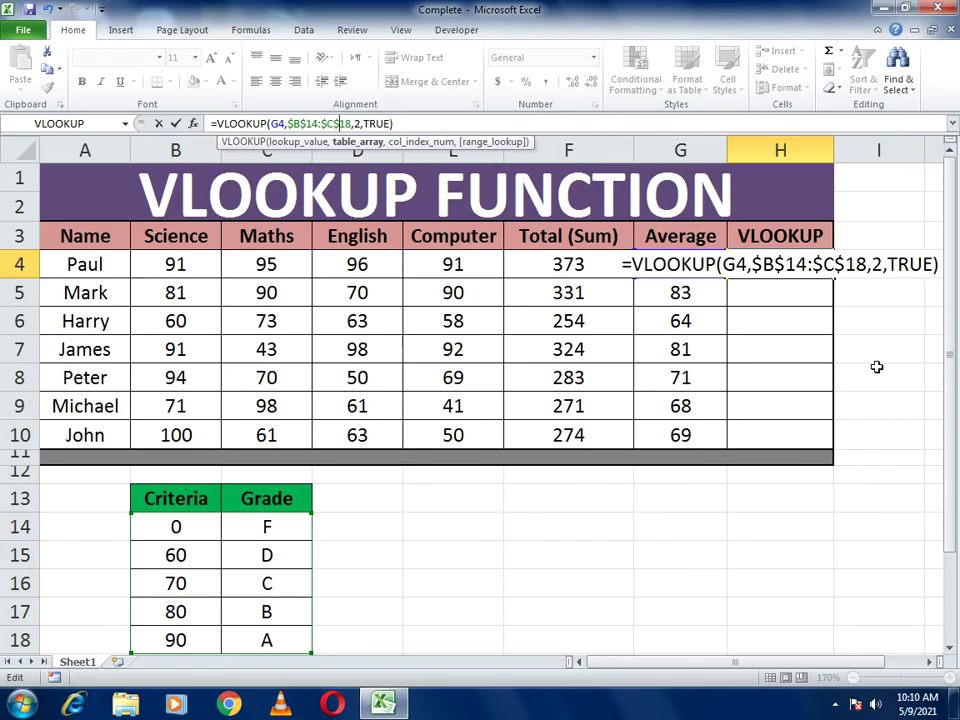
pyautogui.press('Return')
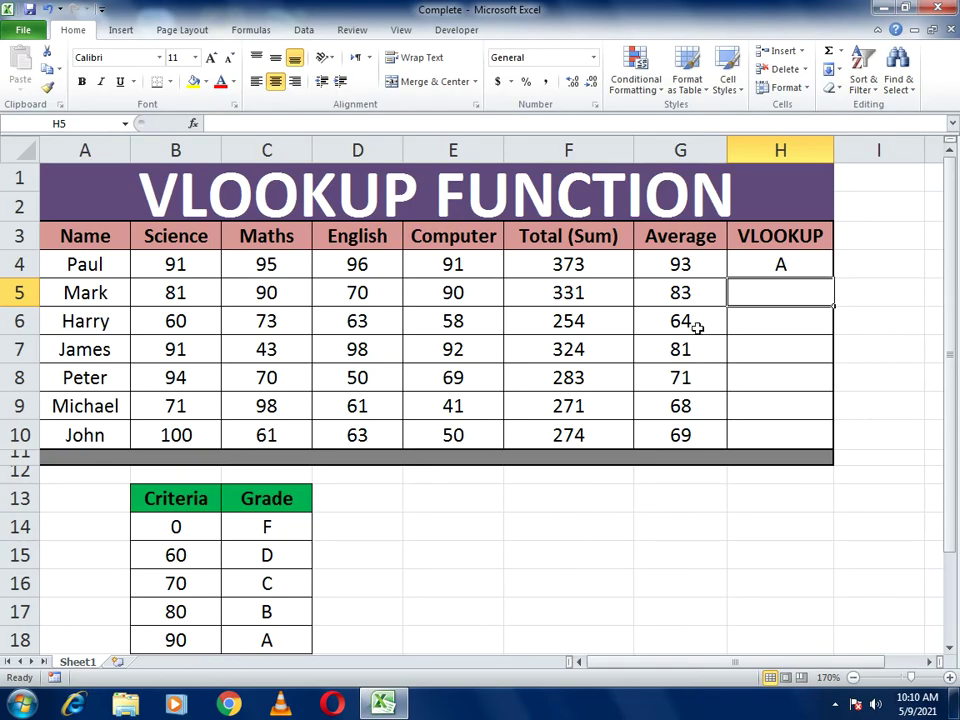
# Copy H4's grade formula down to H10, producing grades B, D, B, C, D, D
pyautogui.click(752, 269)
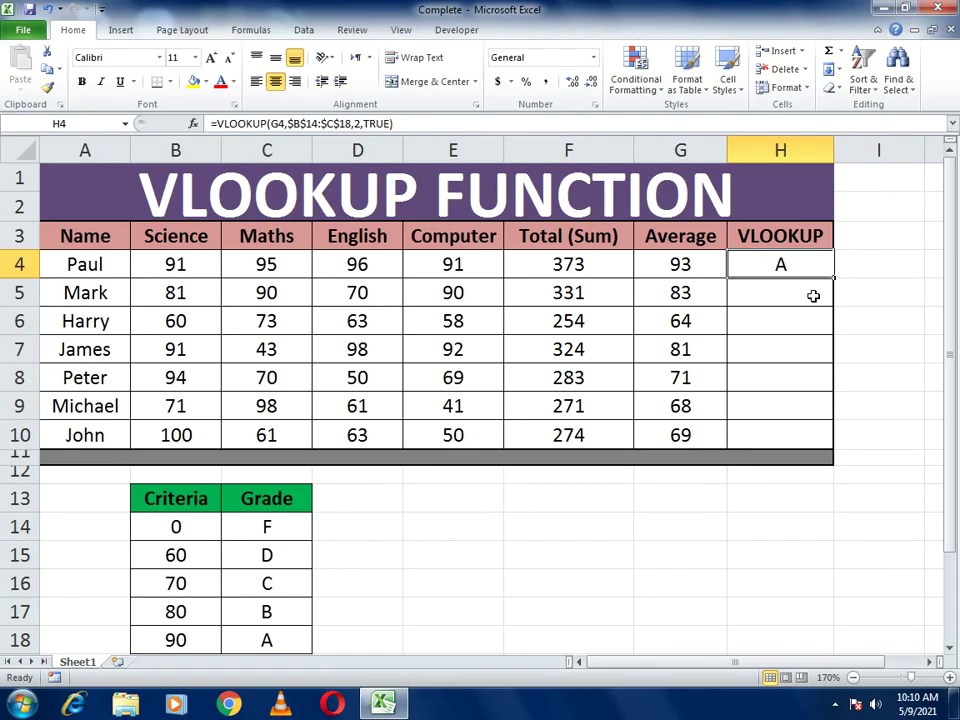
pyautogui.moveTo(834, 280); pyautogui.dragTo(832, 450)
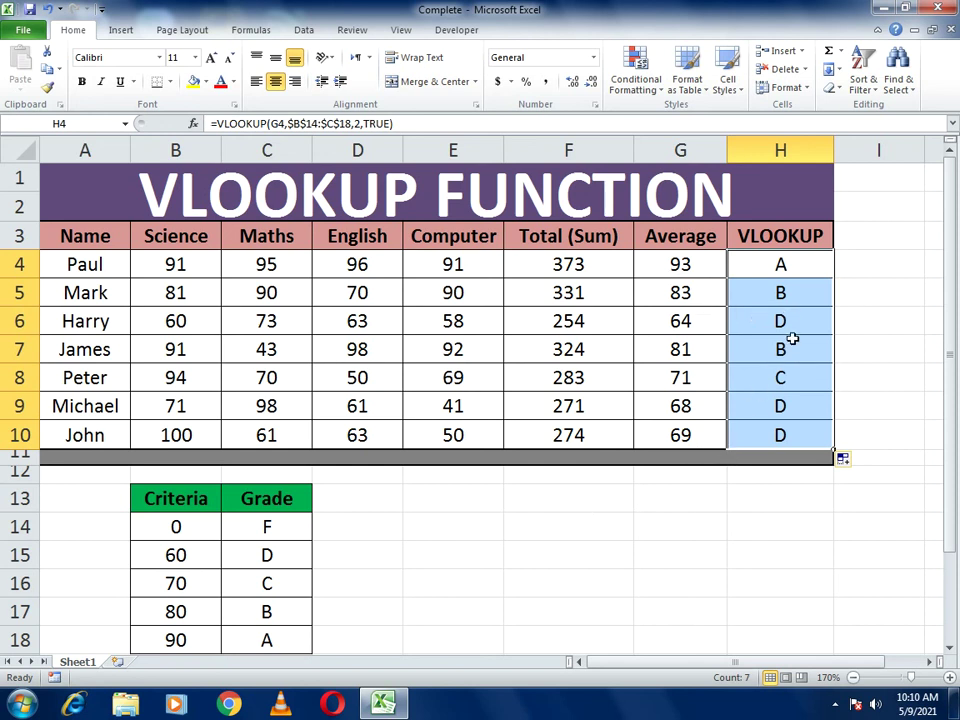
pyautogui.click(874, 381)
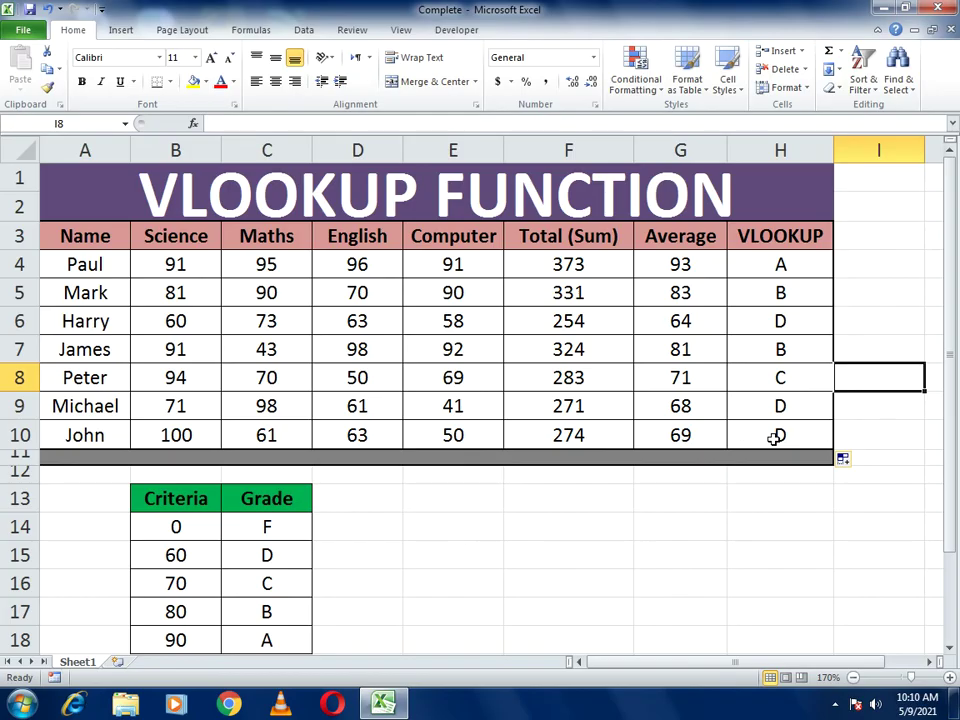
# Change the Maths score in C10 from 61 to 80 and check that H10's grade becomes C
pyautogui.click(282, 442)
pyautogui.write('80')
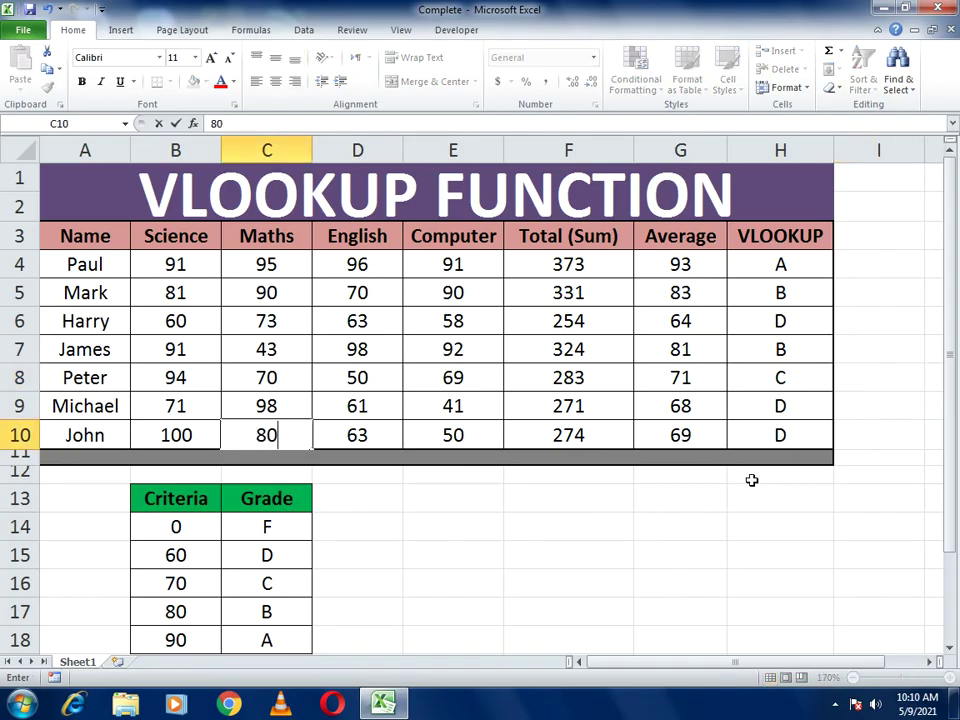
pyautogui.press('Return')
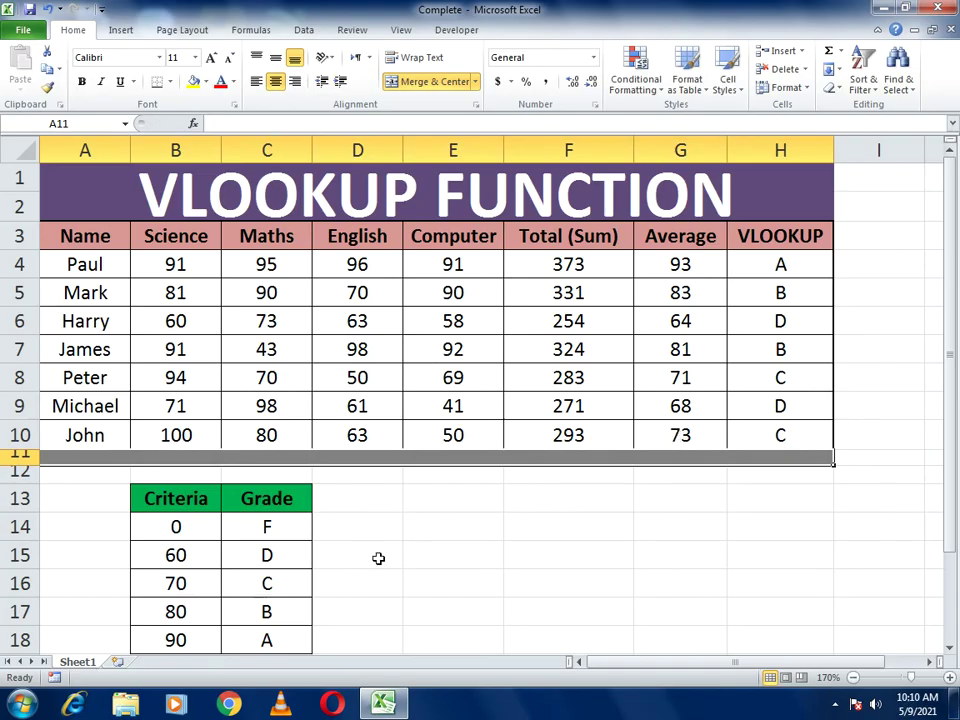
pyautogui.click(776, 435)
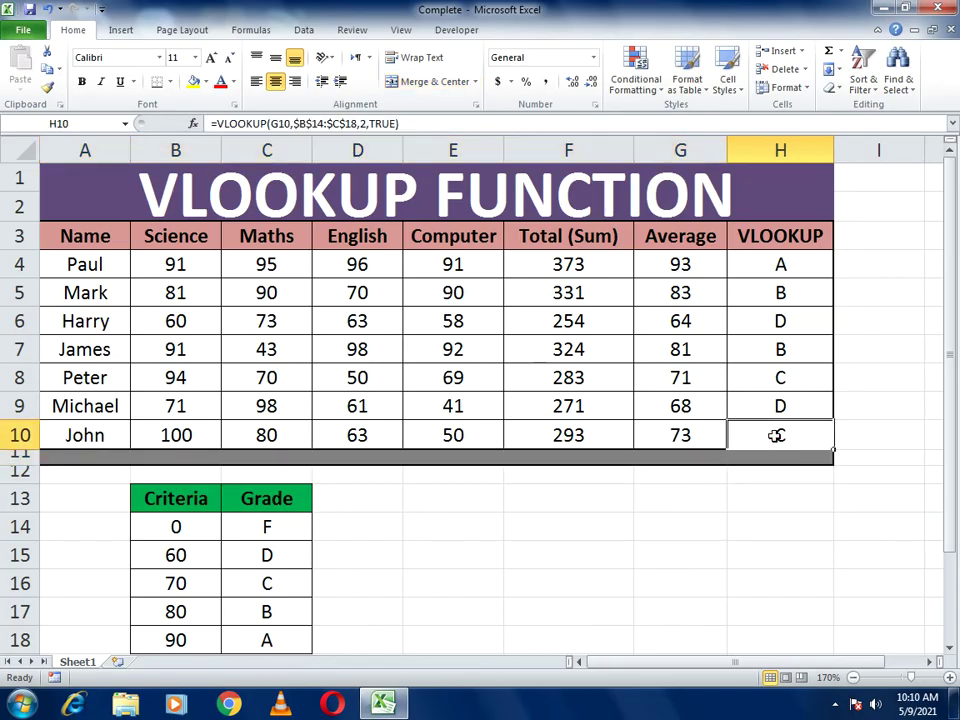